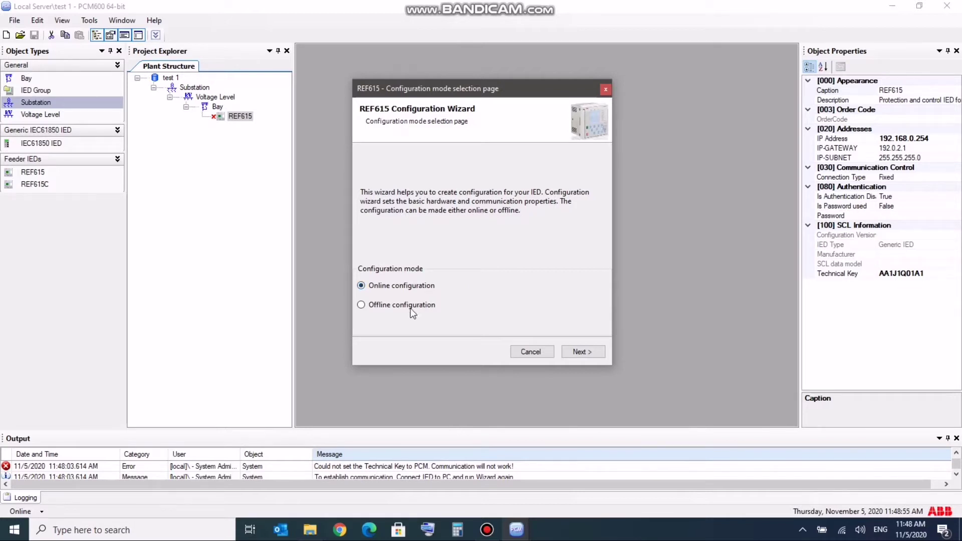
# Try an online configuration of the REF615 over IEC 61850 through the front port, up to order code detection
pyautogui.click(394, 308)
pyautogui.click(412, 289)
pyautogui.click(583, 351)
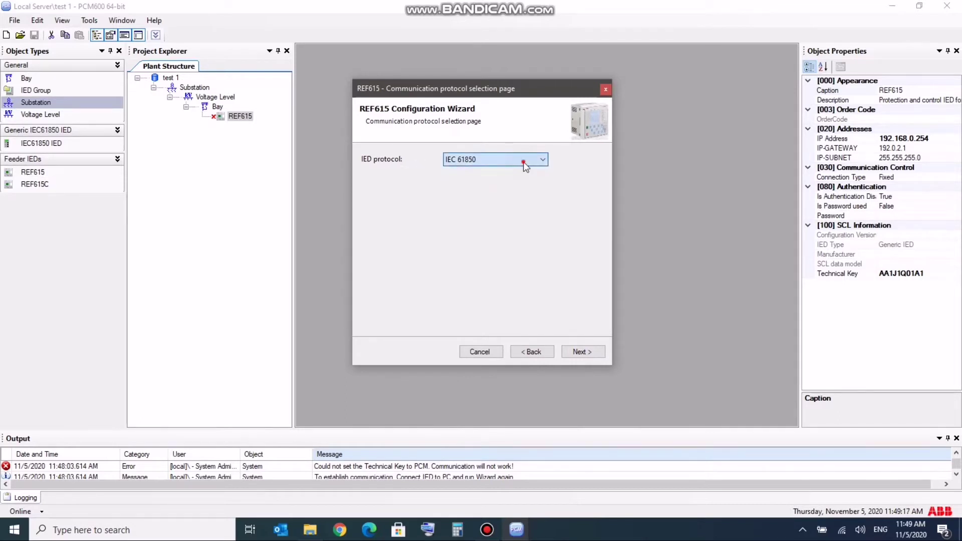
pyautogui.click(587, 353)
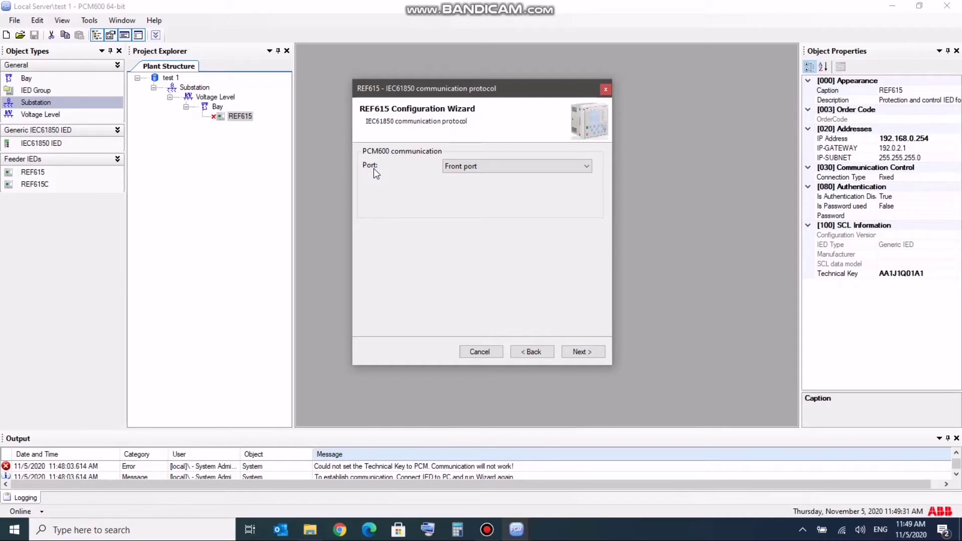
pyautogui.click(519, 166)
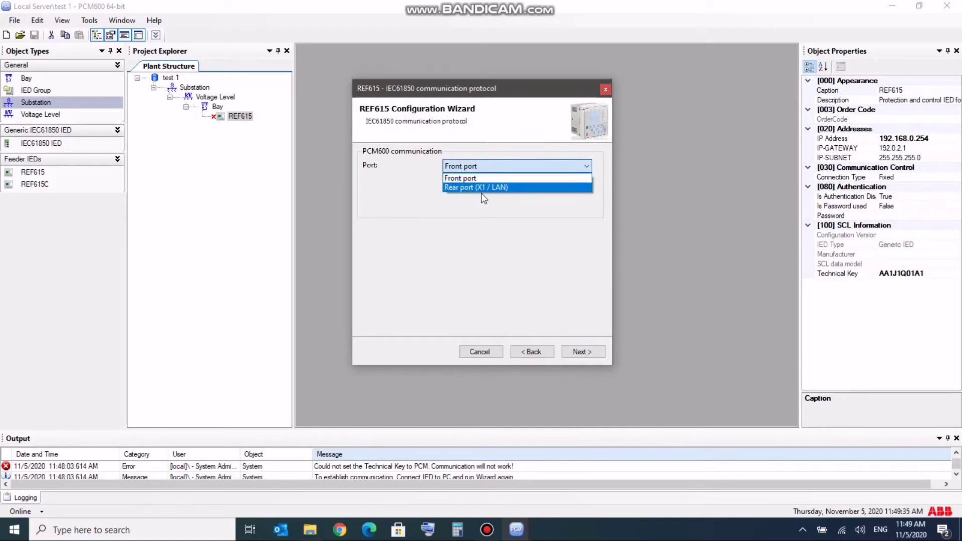
pyautogui.click(481, 169)
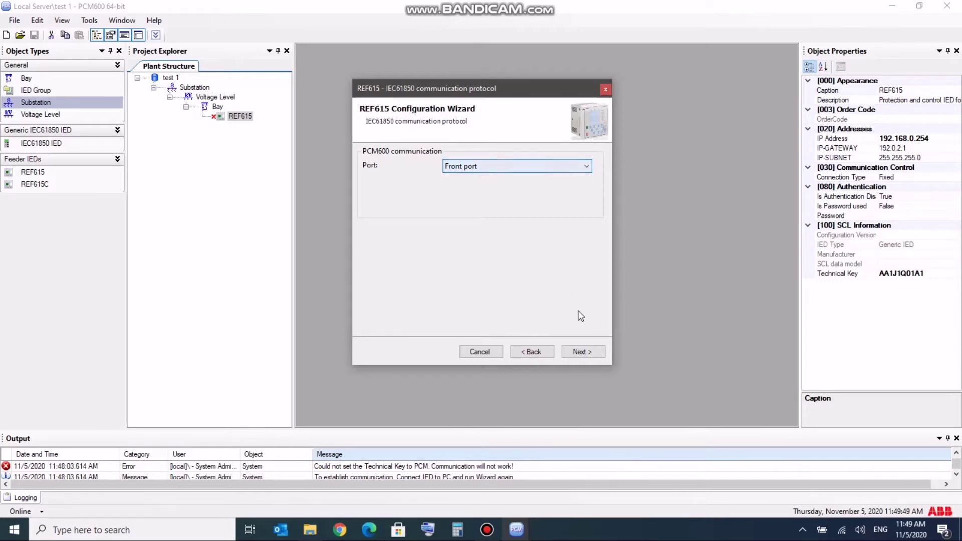
pyautogui.click(588, 352)
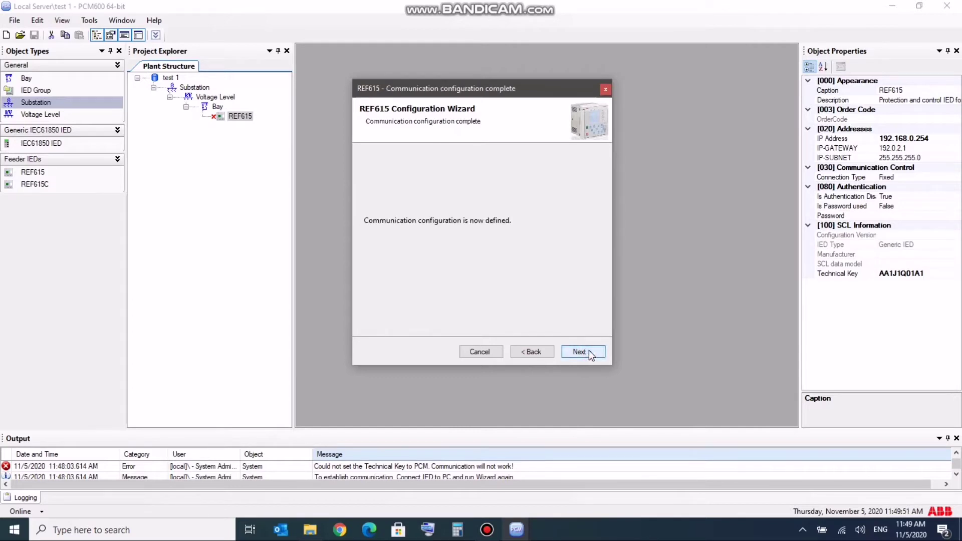
pyautogui.click(579, 351)
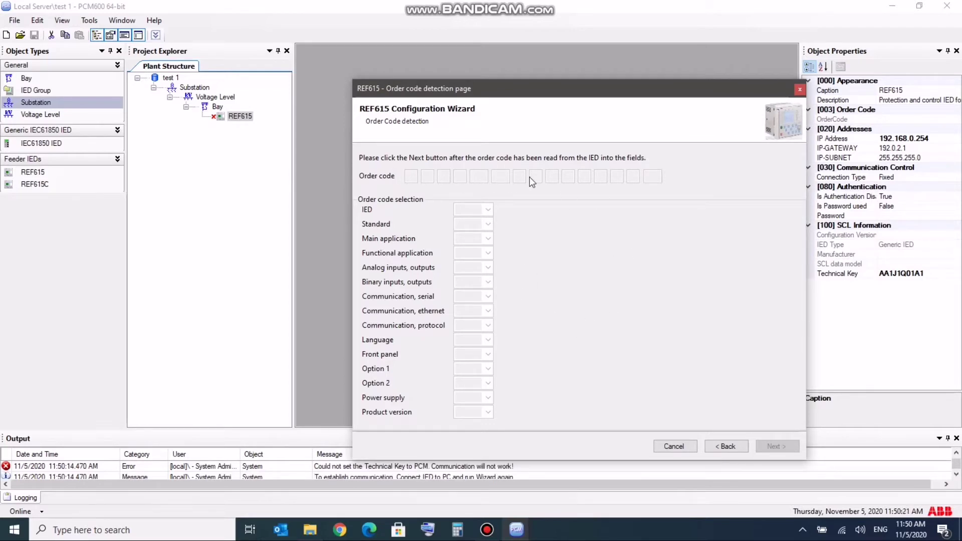
# Return to the configuration mode selection and set up offline configuration with the IEC 61850 protocol and the front port
pyautogui.click(730, 441)
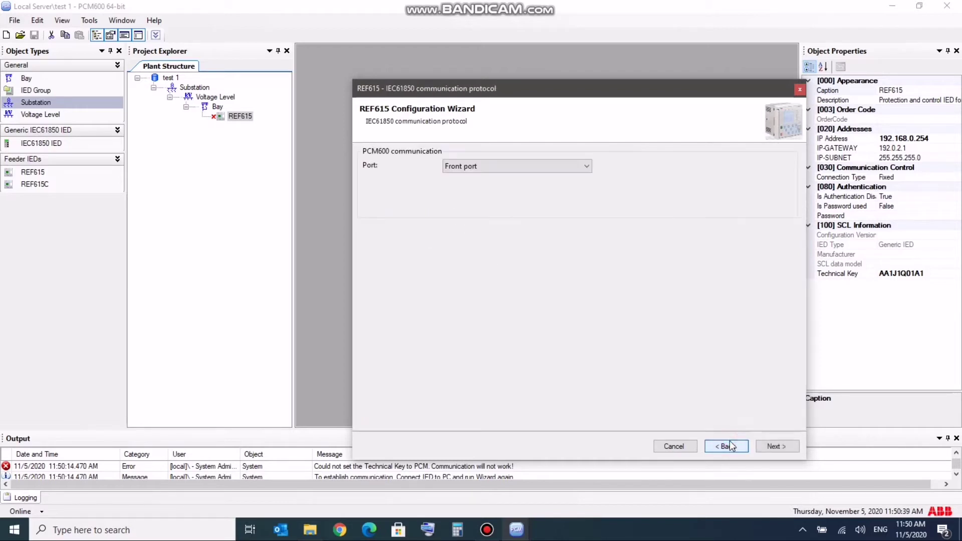
pyautogui.click(730, 440)
pyautogui.click(730, 441)
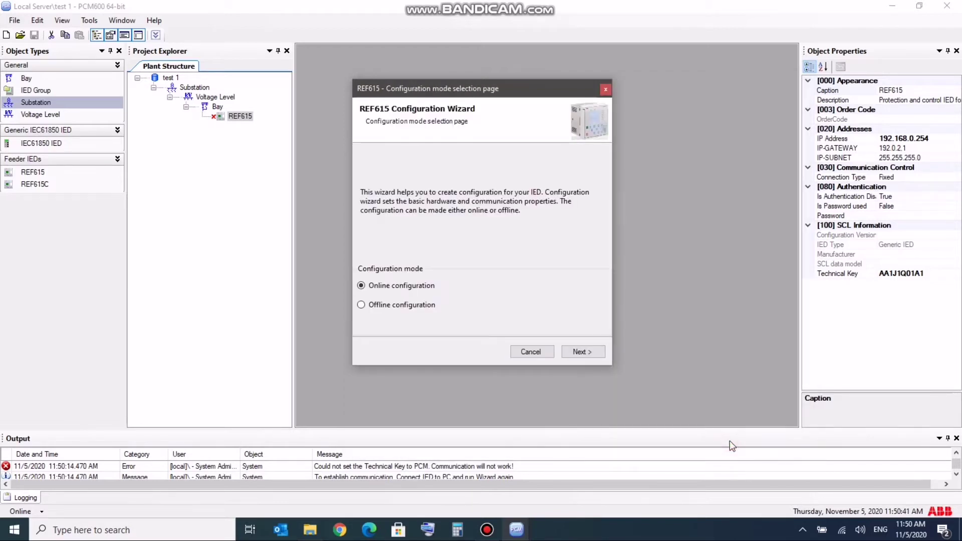
pyautogui.click(600, 351)
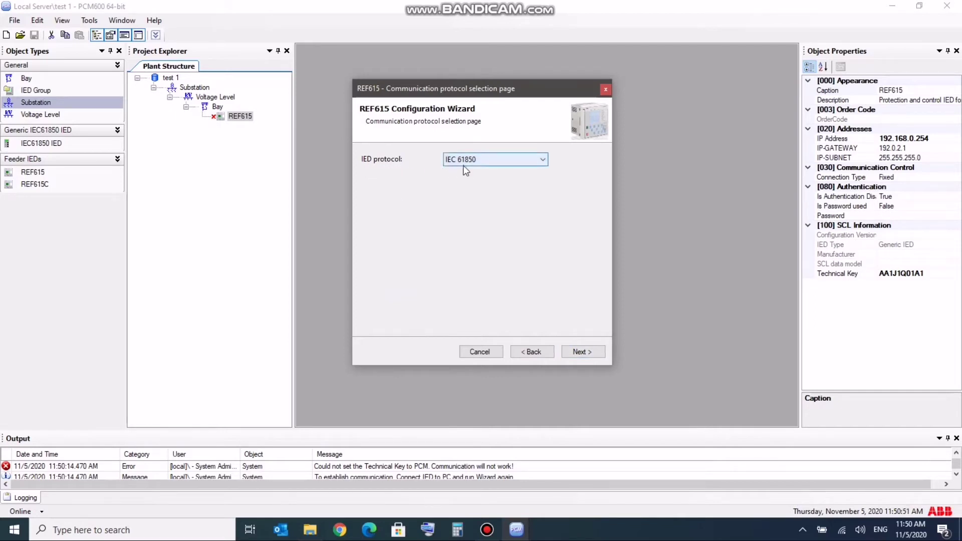
pyautogui.click(585, 351)
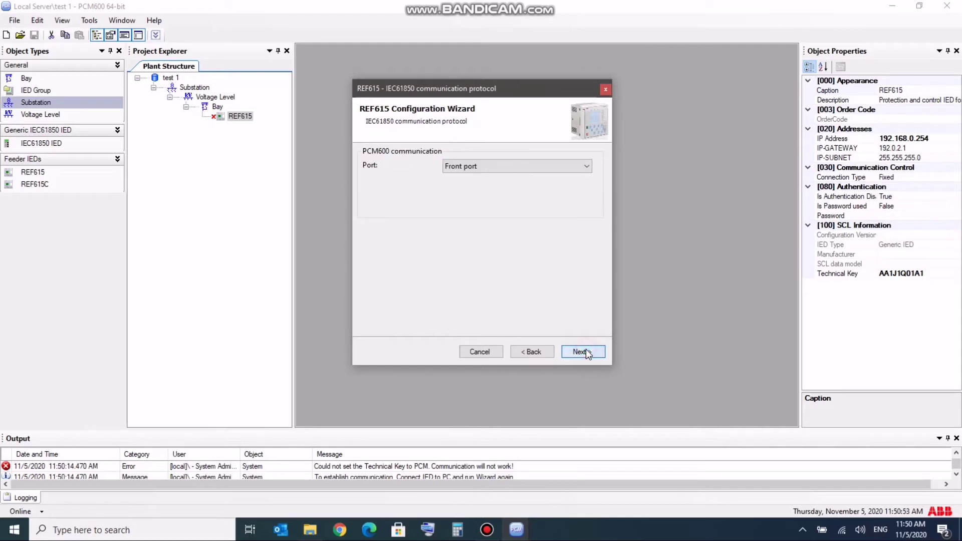
pyautogui.click(467, 167)
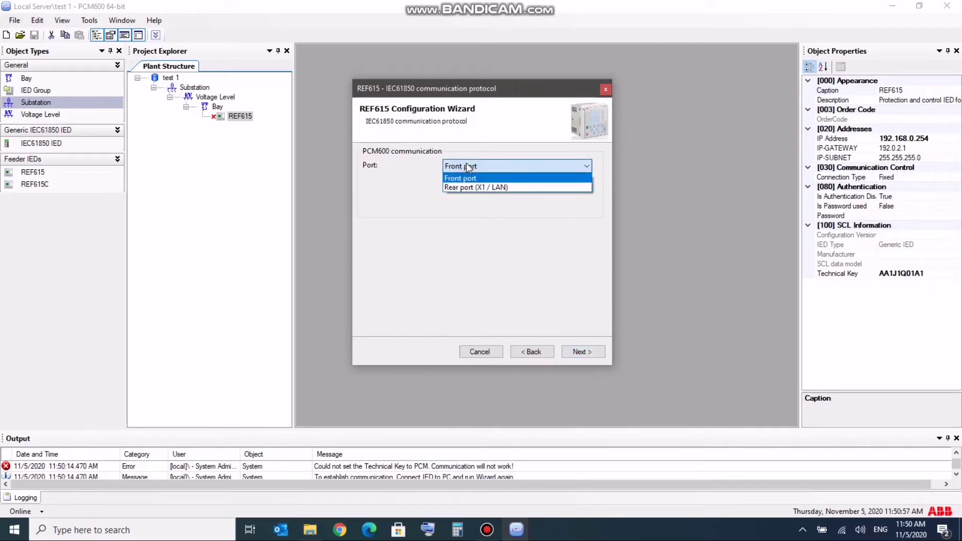
pyautogui.click(463, 179)
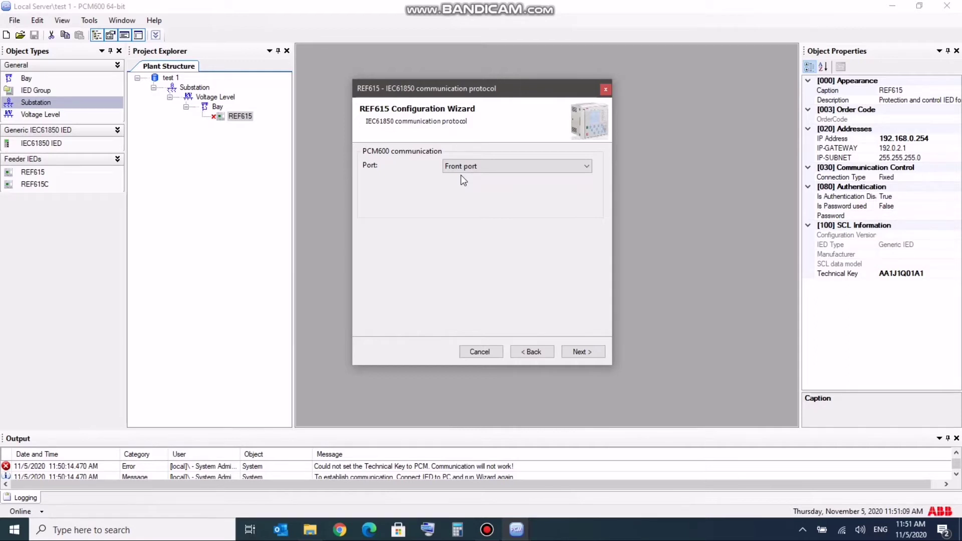
pyautogui.click(586, 354)
pyautogui.click(587, 354)
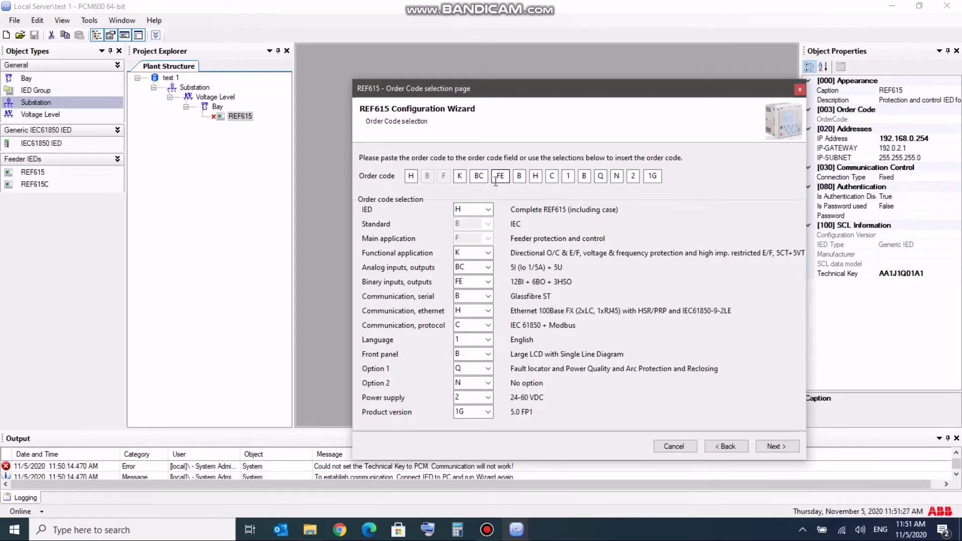
# Accept the order code and generate a Standard configuration with IEC 61850 version Edition 1
pyautogui.click(776, 447)
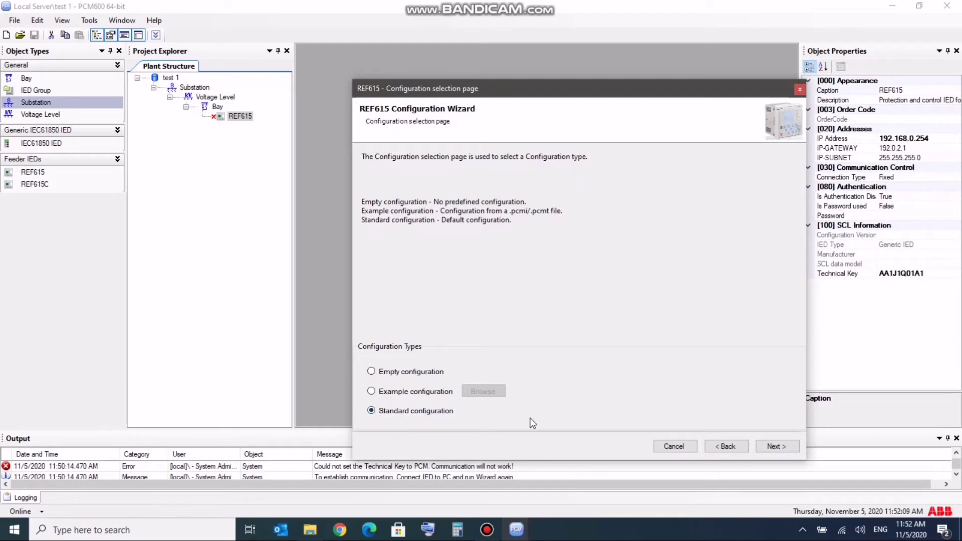
pyautogui.click(775, 448)
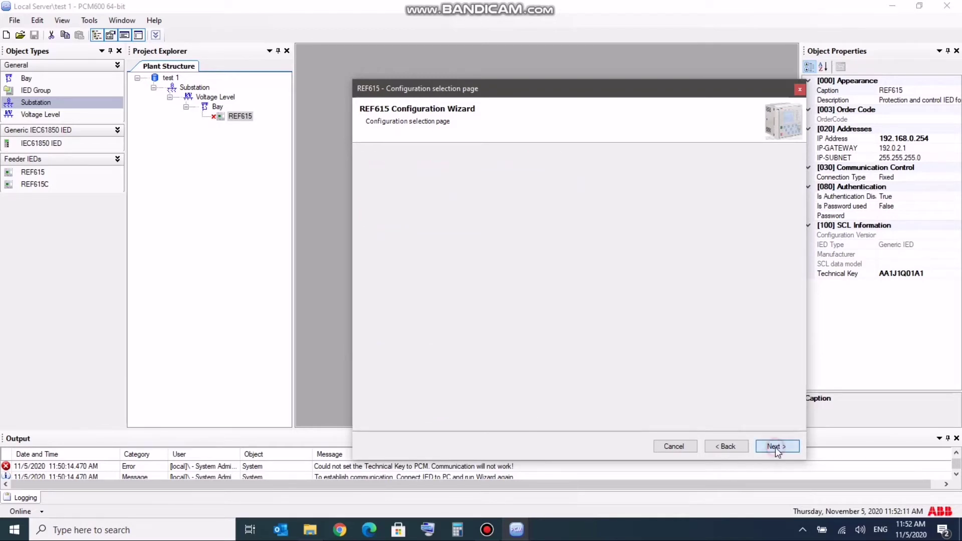
pyautogui.click(495, 206)
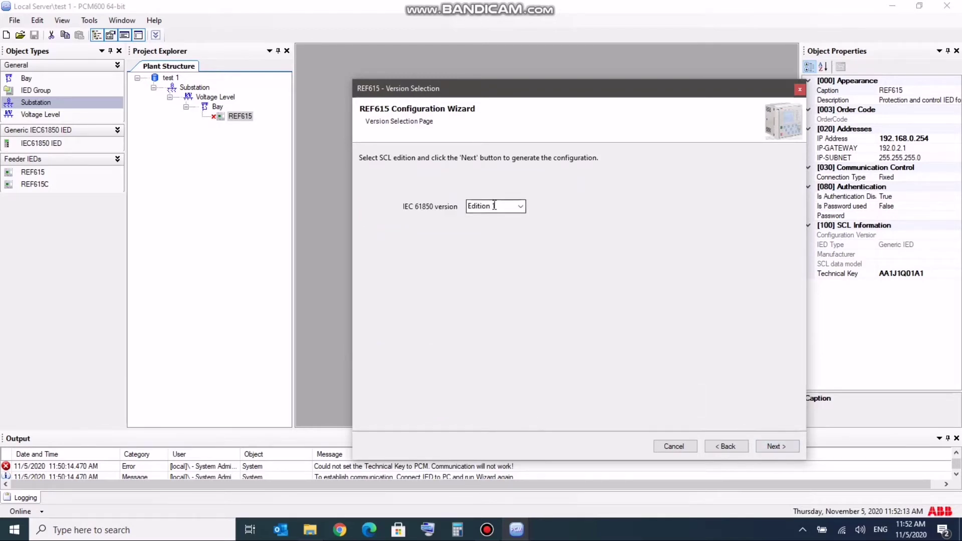
pyautogui.click(520, 208)
pyautogui.click(519, 209)
pyautogui.click(793, 444)
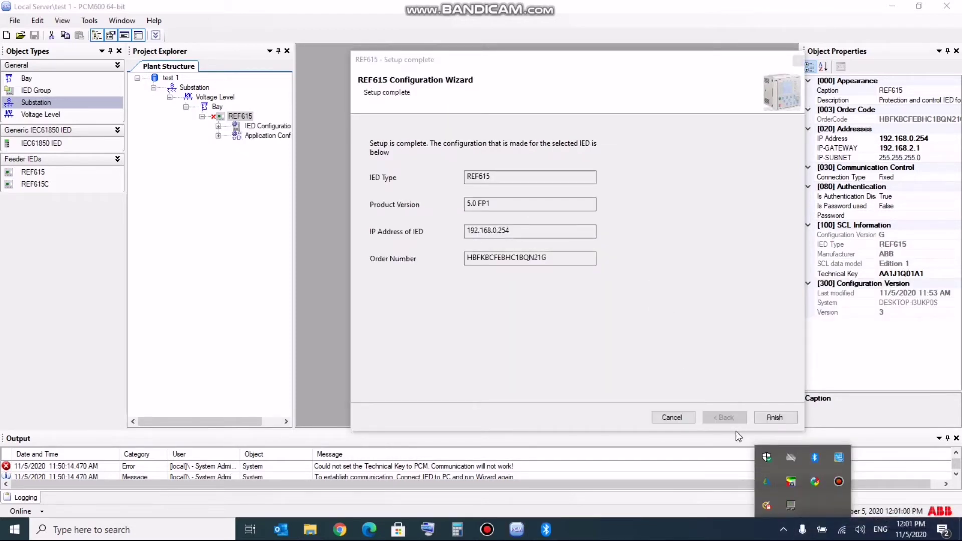
# Review the IP address and order number in the setup summary, and finish the configuration wizard
pyautogui.click(790, 538)
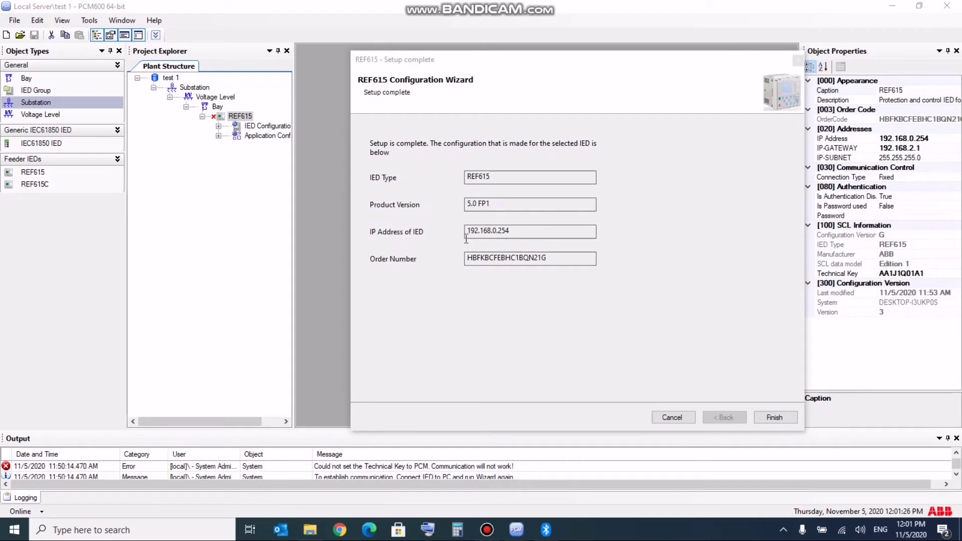
pyautogui.click(523, 228)
pyautogui.hotkey('ctrl', 'a')
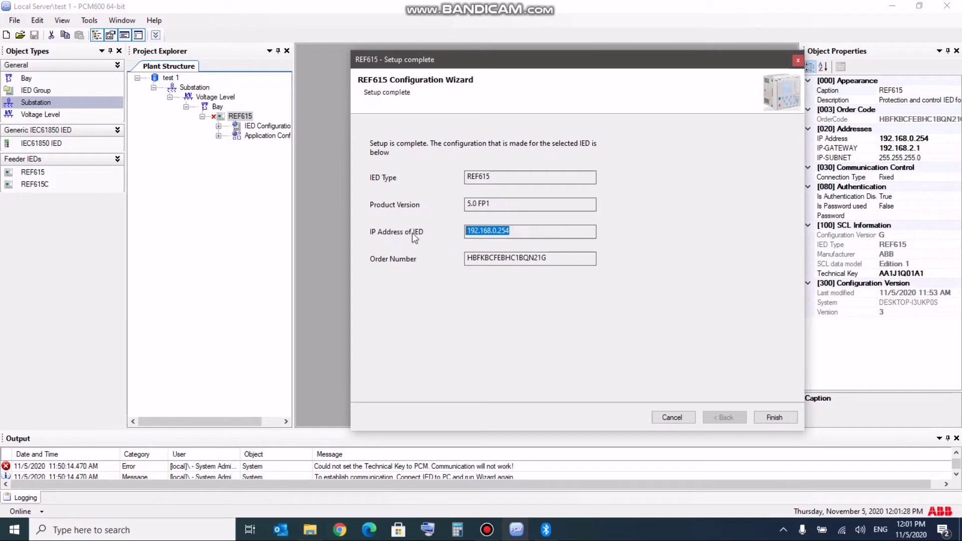
pyautogui.click(489, 285)
pyautogui.moveTo(558, 258); pyautogui.dragTo(465, 259)
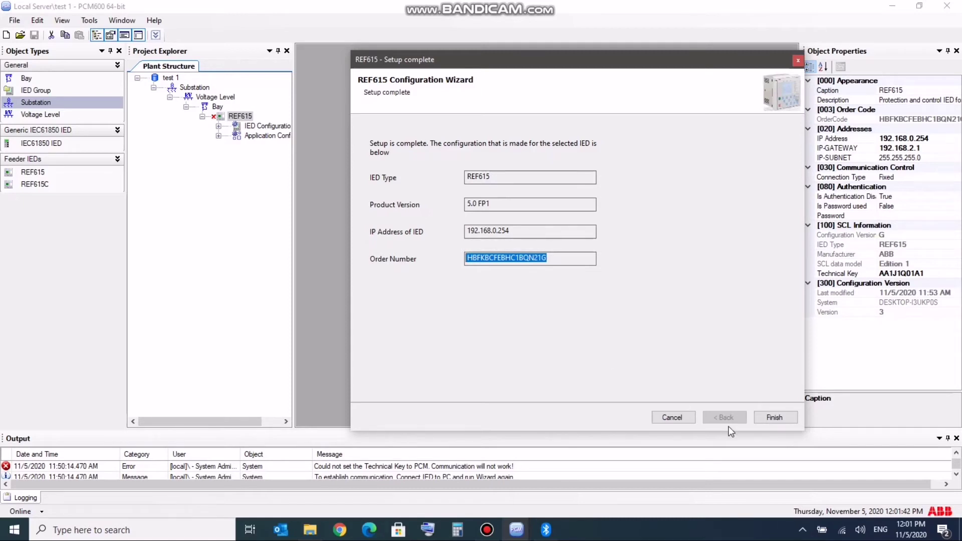
pyautogui.click(775, 419)
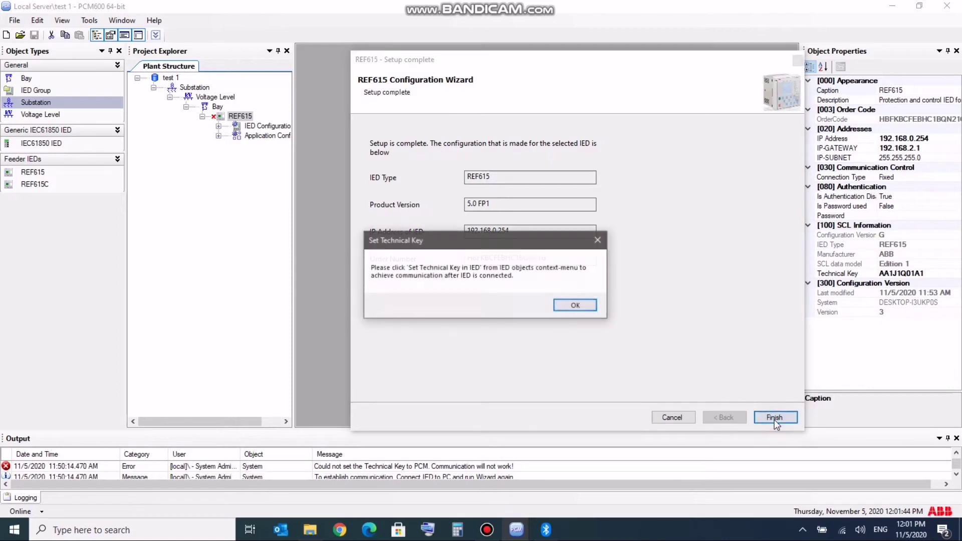
pyautogui.click(574, 304)
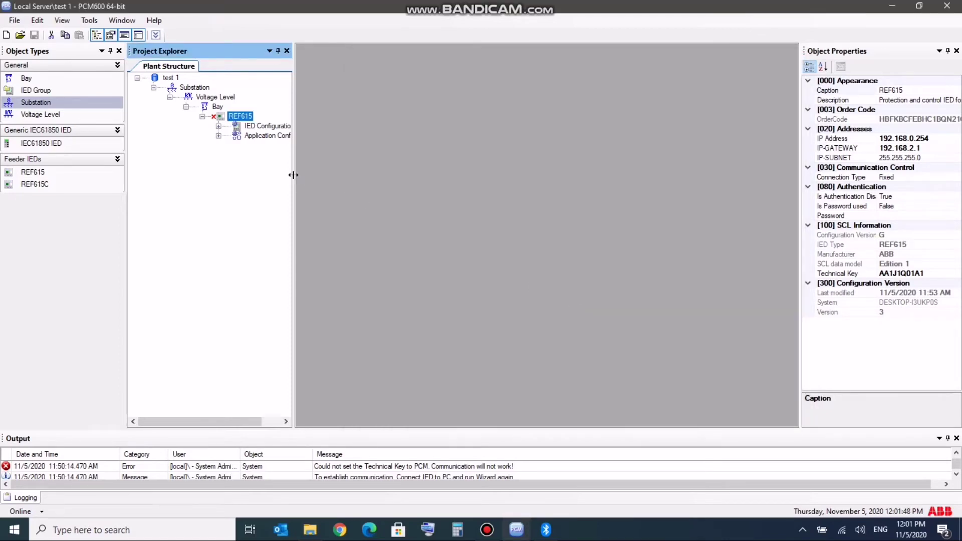
# Widen the Project Explorer and expand the REF615's IED Configuration down to its HW Configuration modules
pyautogui.moveTo(296, 177); pyautogui.dragTo(415, 176)
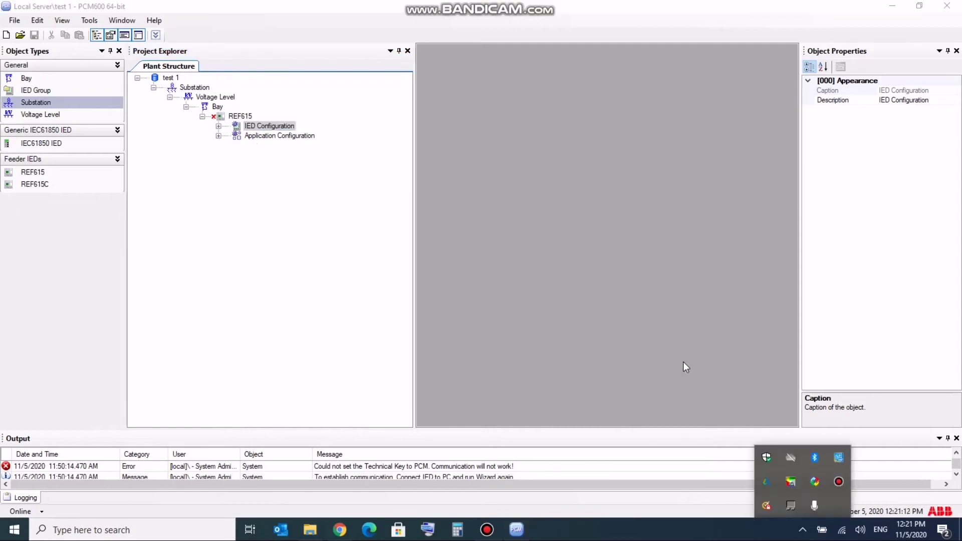
pyautogui.click(467, 208)
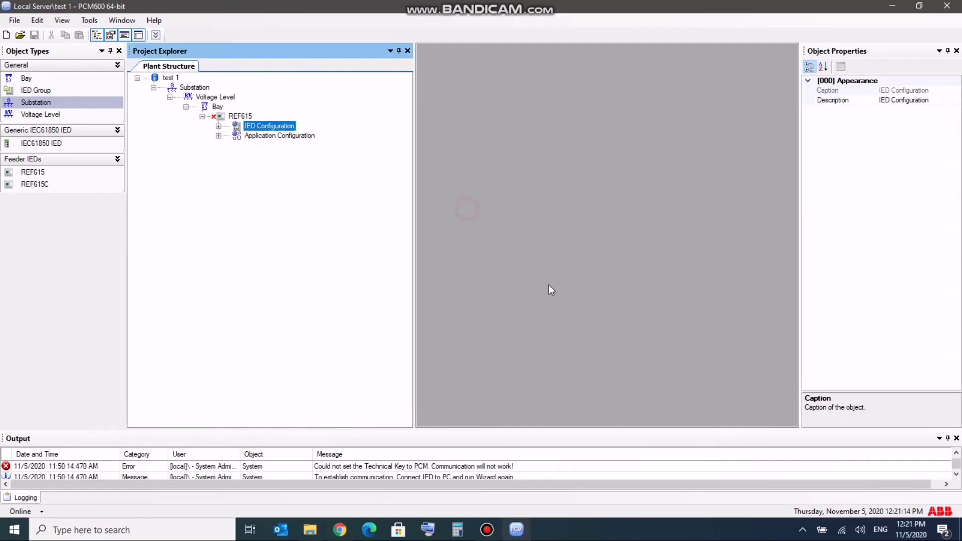
pyautogui.click(220, 127)
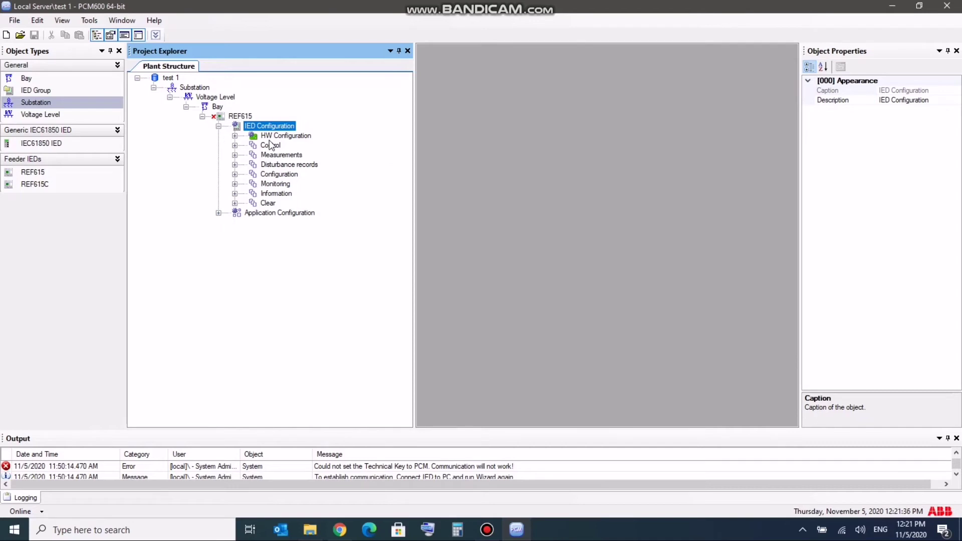
pyautogui.click(234, 136)
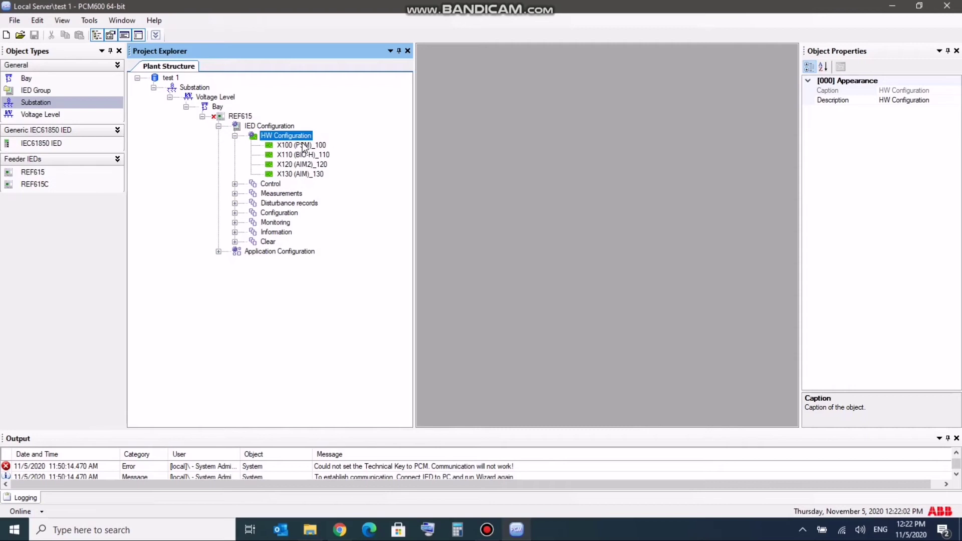
# Inspect the X110 (BIO-H), X120 (AIM2) and X130 (AIM) hardware modules one after another
pyautogui.click(284, 156)
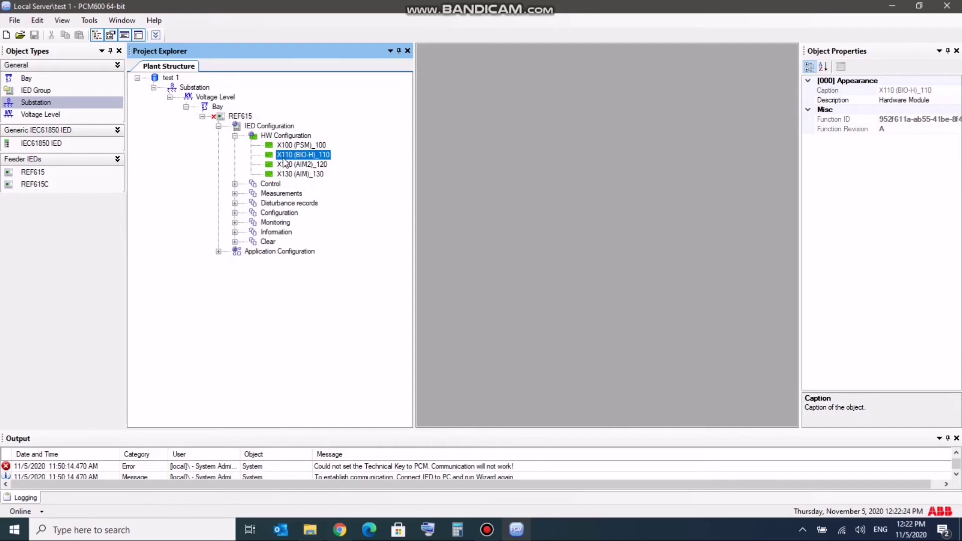
pyautogui.click(288, 166)
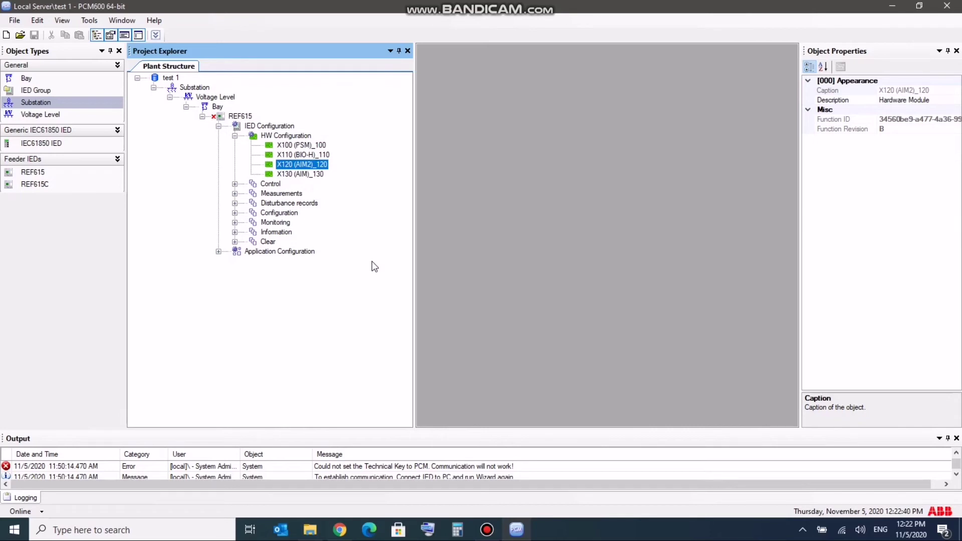
pyautogui.click(298, 175)
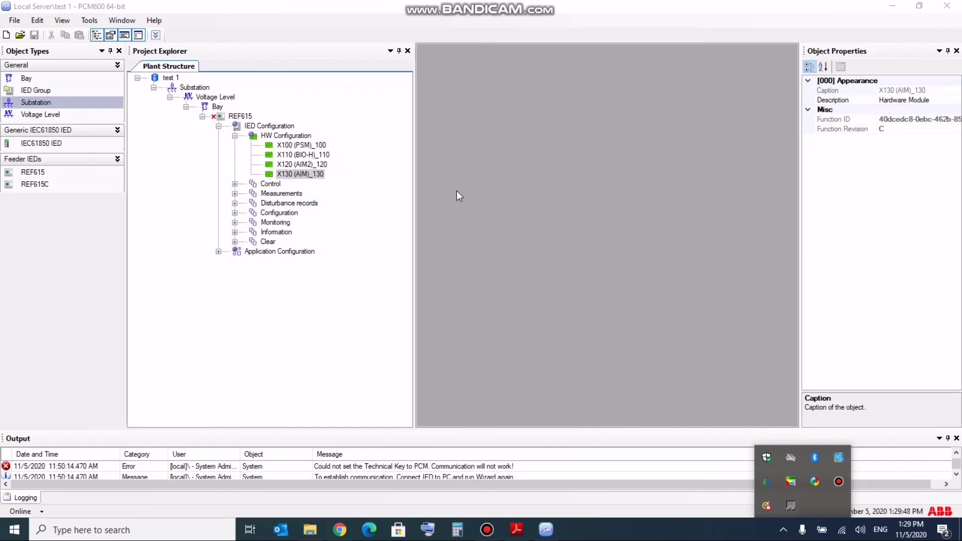
# Switch to the RE_615 technical manual in Adobe Reader and examine the rear-panel terminal drawing in section 12.1, Protective earth connections
pyautogui.click(522, 535)
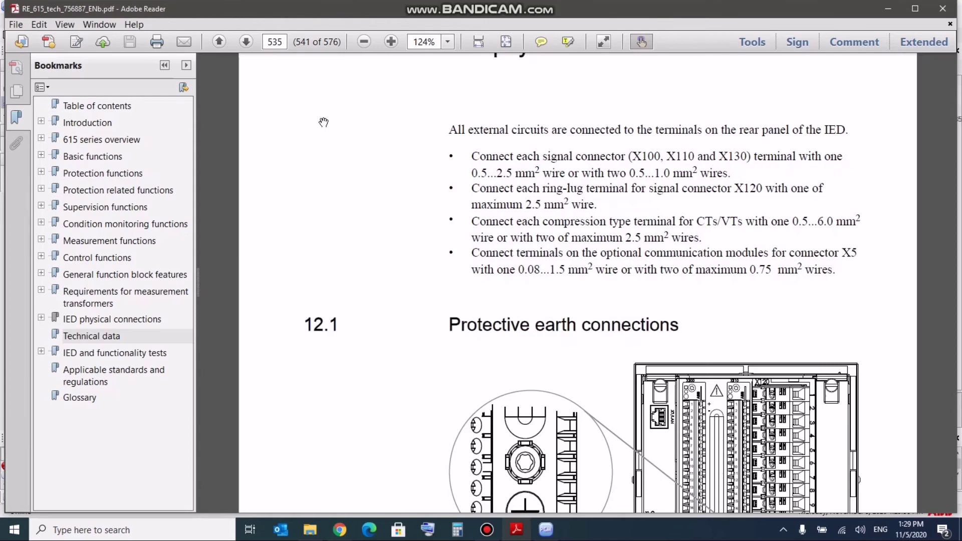
pyautogui.moveTo(506, 162); pyautogui.dragTo(512, 214)
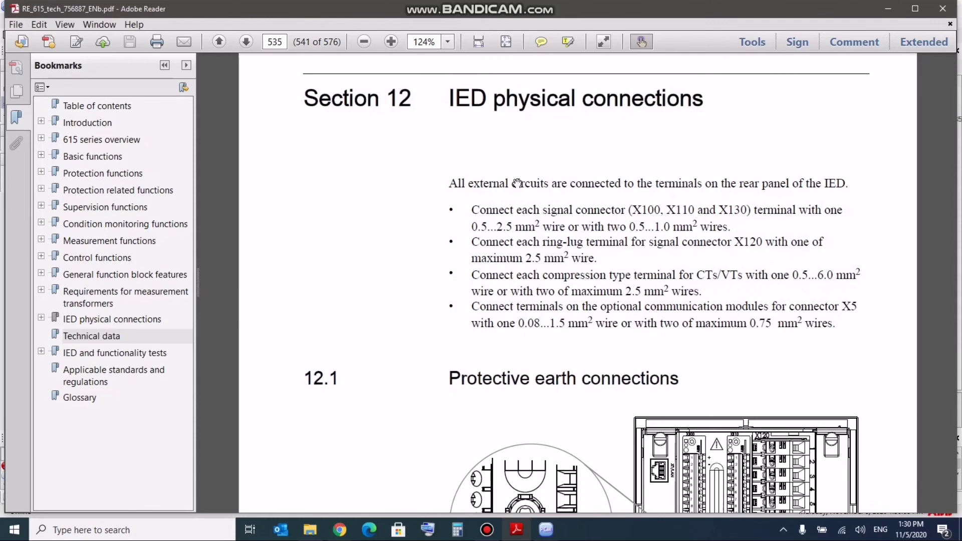
pyautogui.scroll(-3, 718, 287)
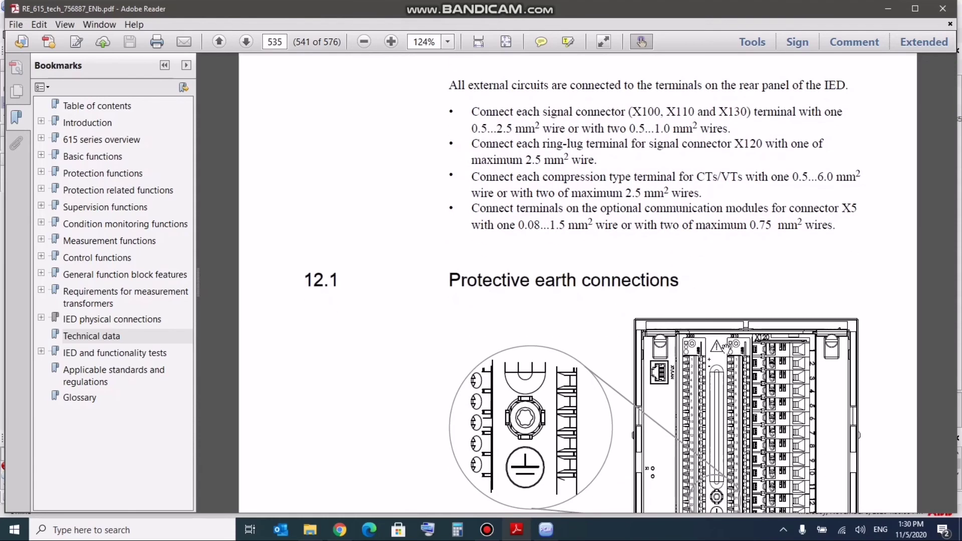
pyautogui.scroll(-3, 741, 369)
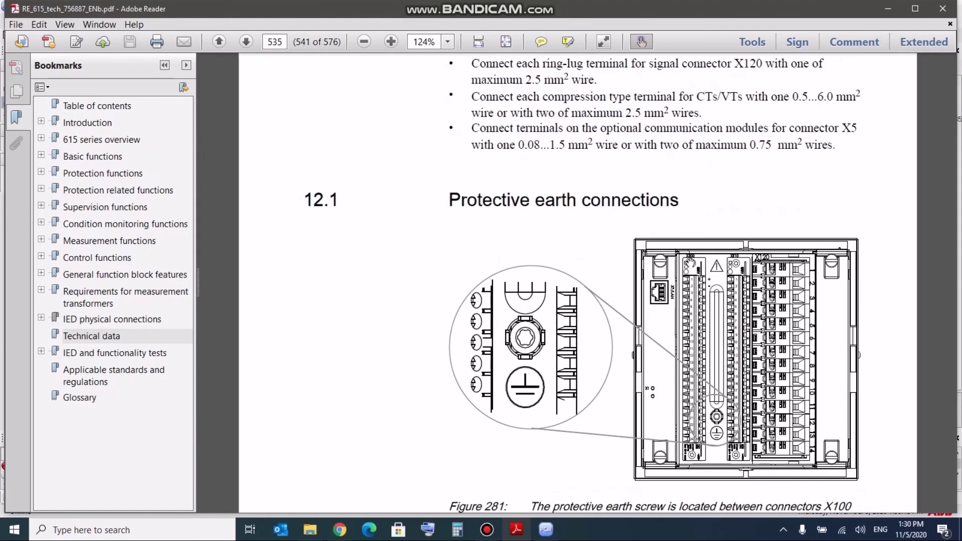
pyautogui.keyDown('ctrl'); pyautogui.scroll(1, 701, 324); pyautogui.keyUp('ctrl')
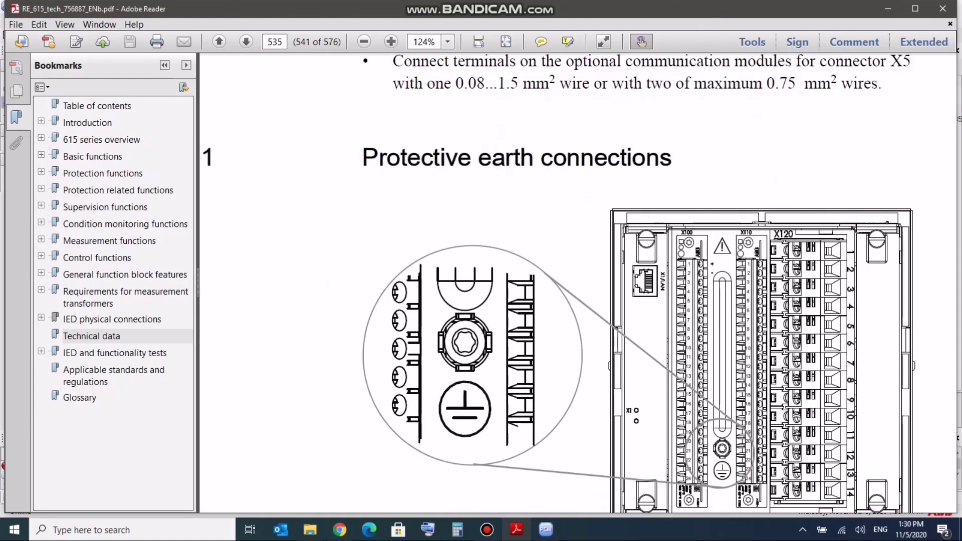
pyautogui.keyDown('ctrl'); pyautogui.scroll(1, 700, 324); pyautogui.keyUp('ctrl')
pyautogui.scroll(-5, 702, 324)
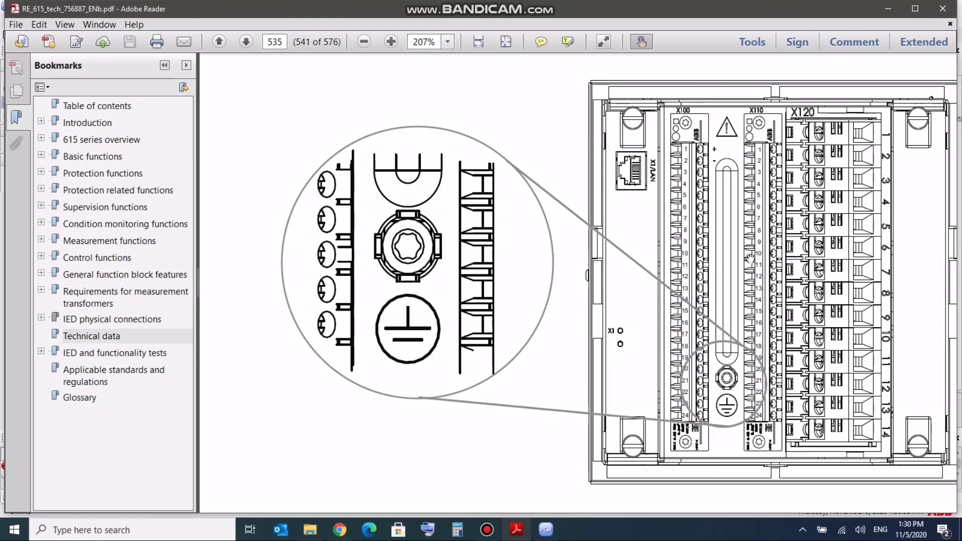
pyautogui.moveTo(838, 266); pyautogui.dragTo(747, 286)
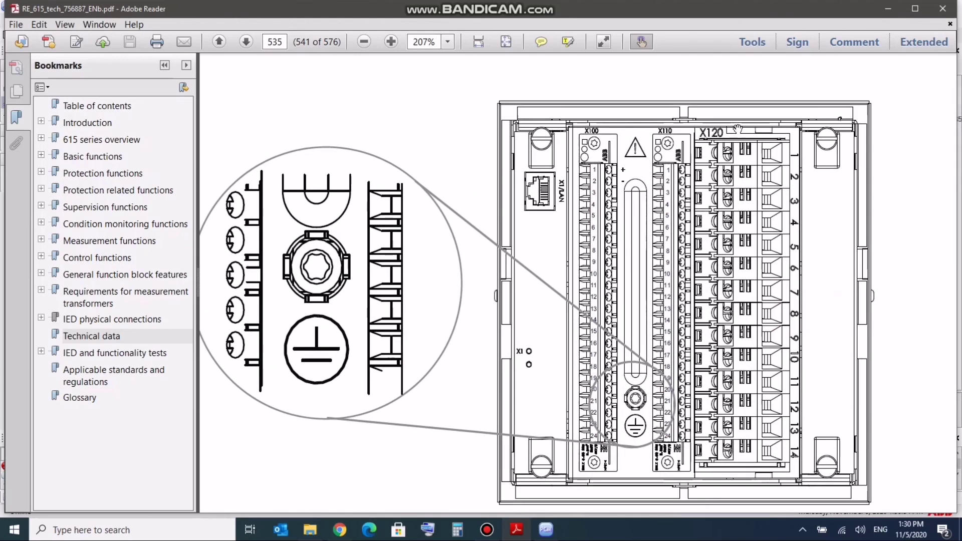